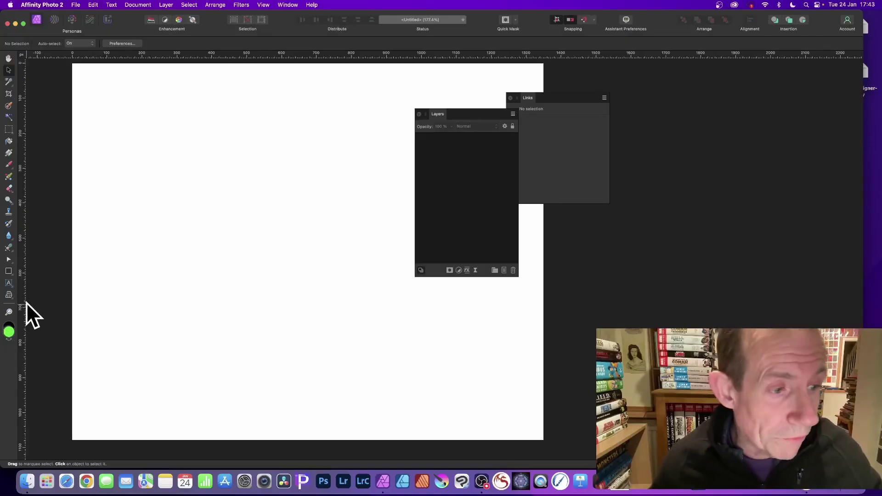
Draw a tall green rectangle near the page's upper left with the Rectangle Tool
left_click(9, 271)
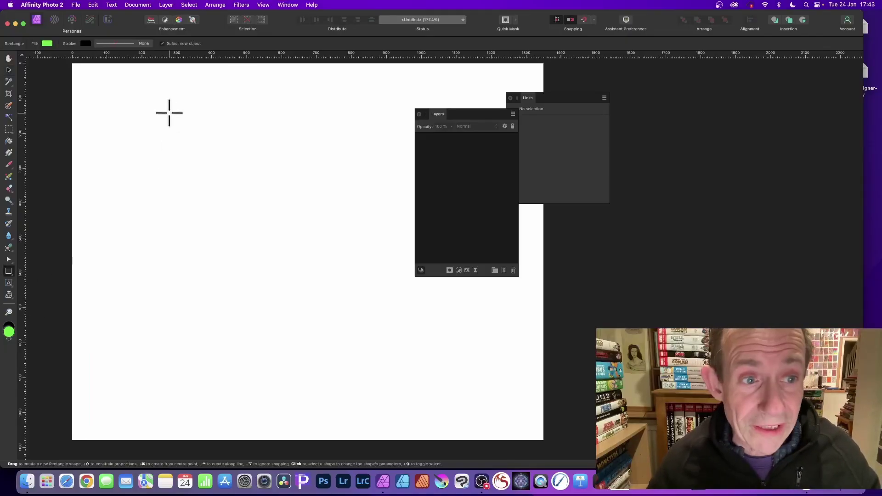
left_click_drag(171, 98, 203, 296)
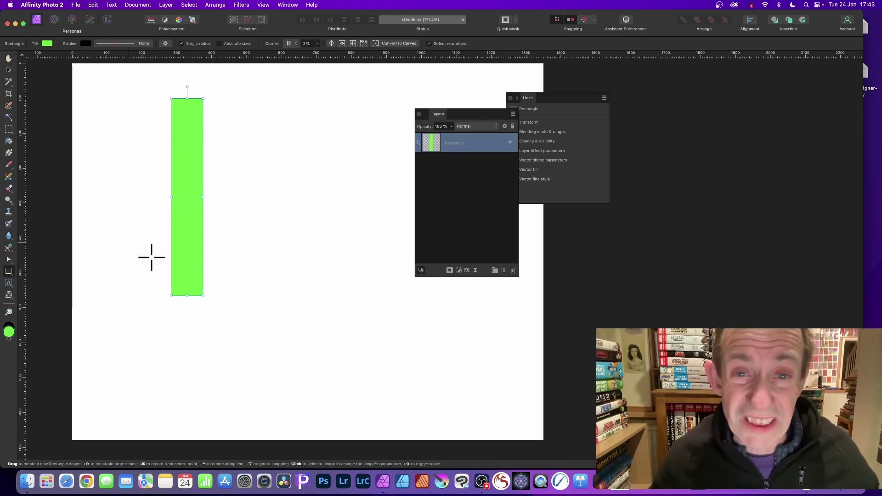
left_click(167, 5)
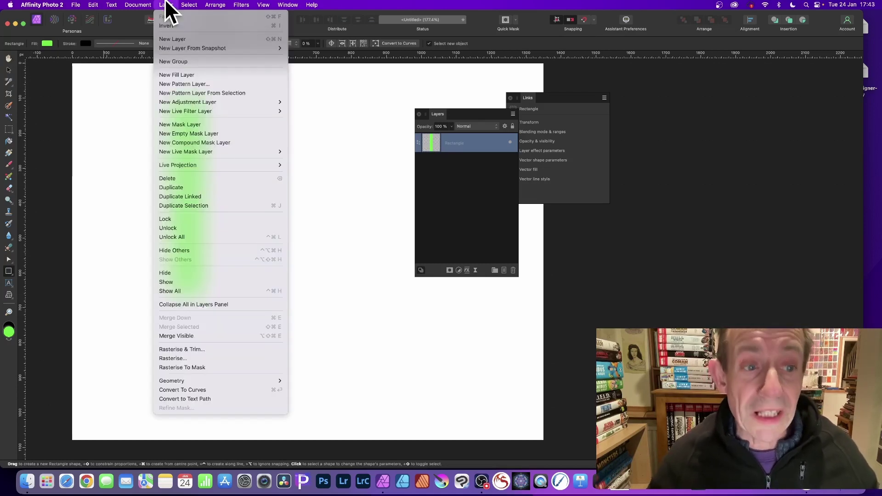
Make a linked duplicate of the rectangle and move it right of the original
left_click(212, 197)
left_click(8, 71)
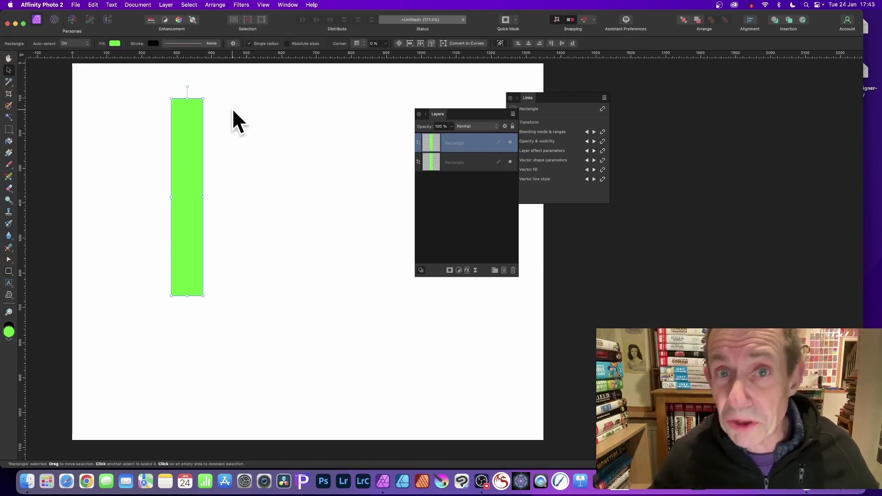
left_click_drag(181, 123, 226, 126)
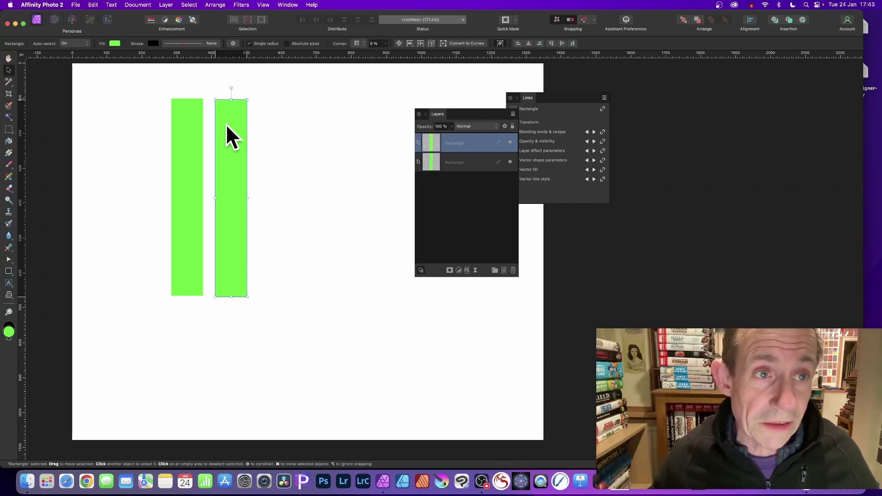
Add a third linked copy further right and move the Layers panel lower
left_click(166, 4)
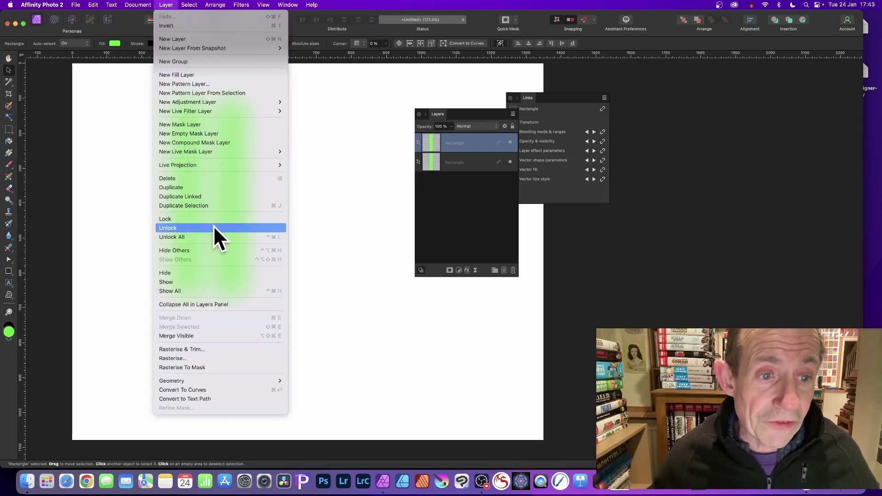
left_click(208, 198)
left_click_drag(237, 175, 303, 168)
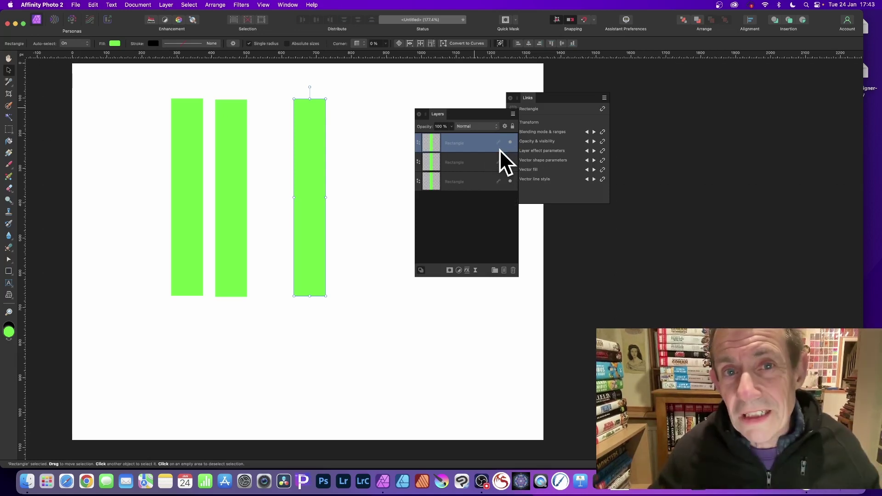
left_click_drag(440, 113, 478, 198)
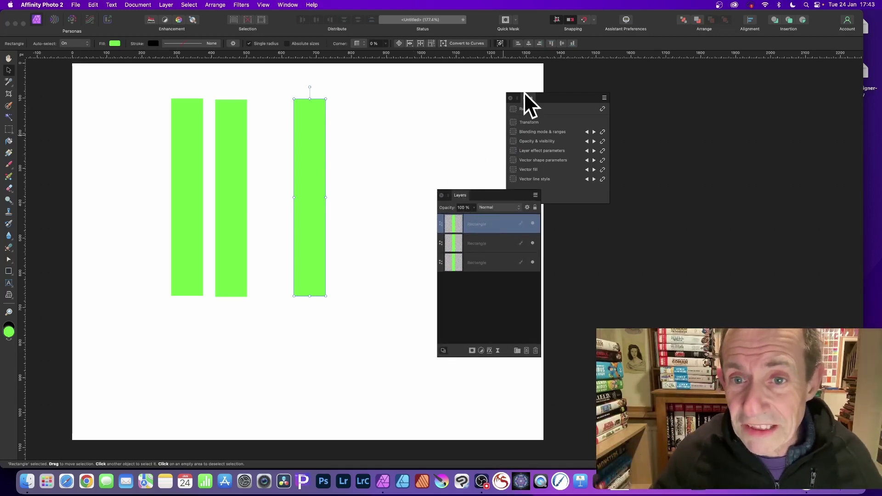
Dock the Links panel directly above the Layers panel, leaving the Window menu unchanged
left_click_drag(528, 95, 462, 73)
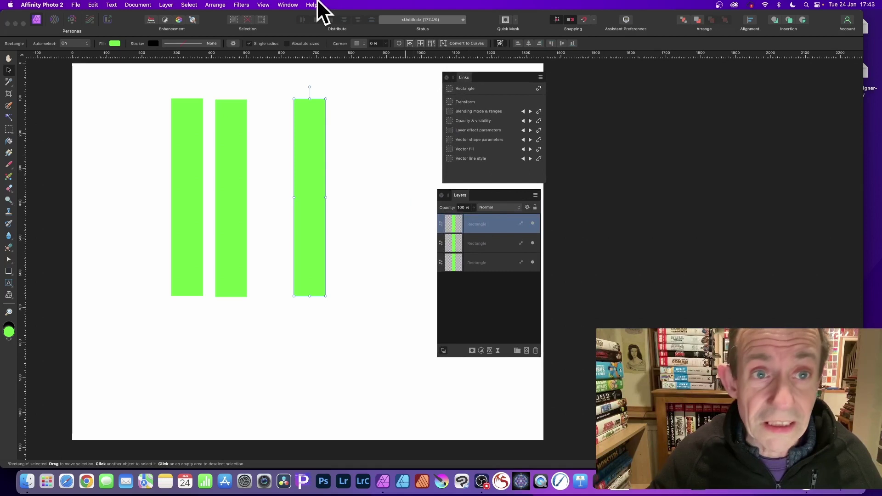
left_click(286, 4)
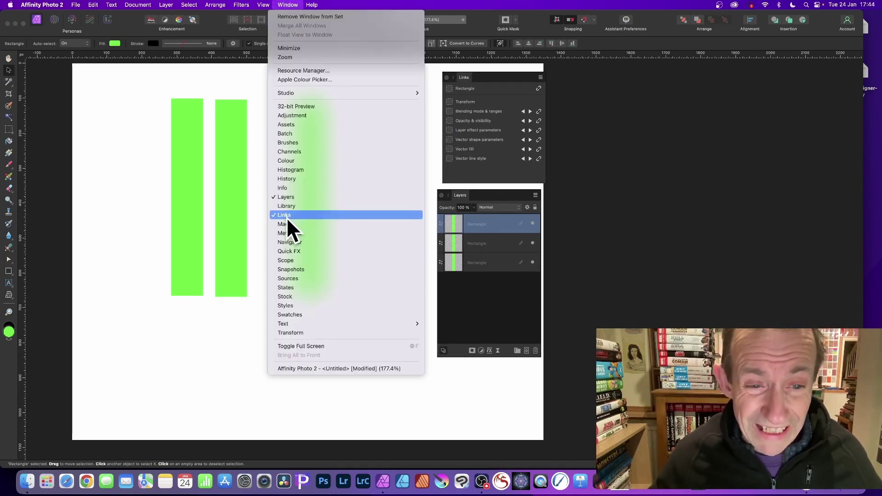
left_click(592, 146)
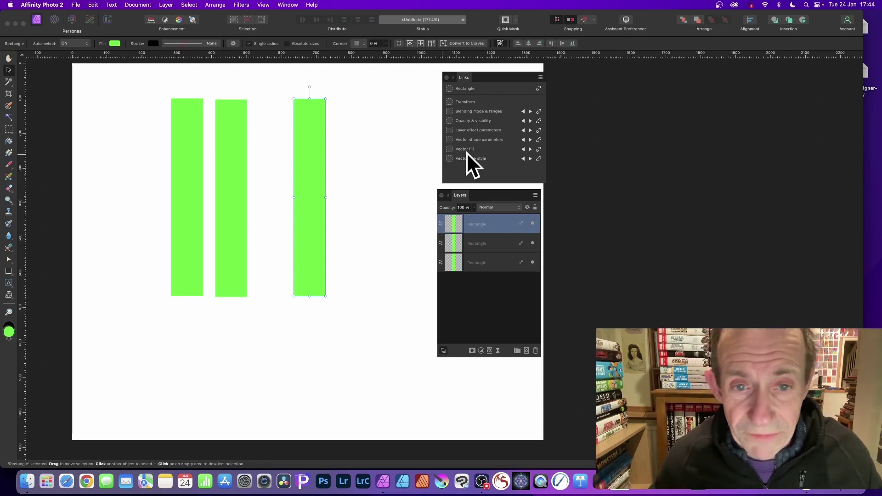
Change the linked rectangles' fill from green to red, then select only the right-hand rectangle
left_click(114, 43)
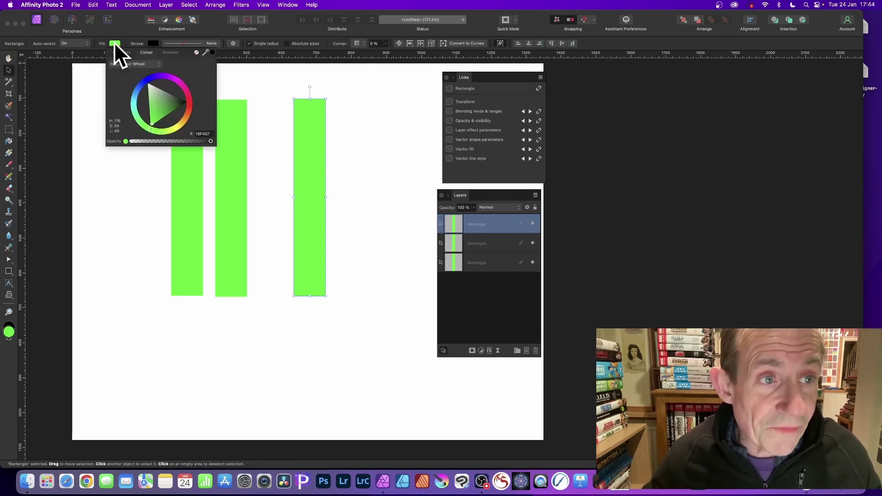
left_click(190, 103)
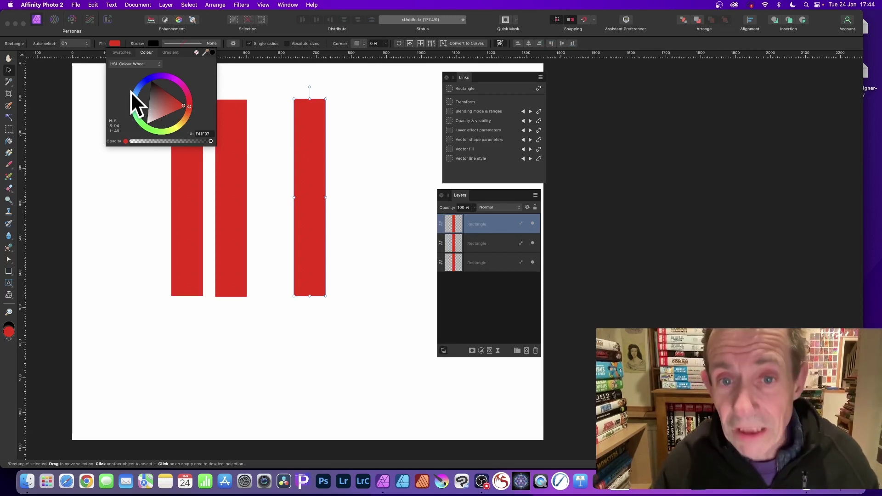
key("super+d")
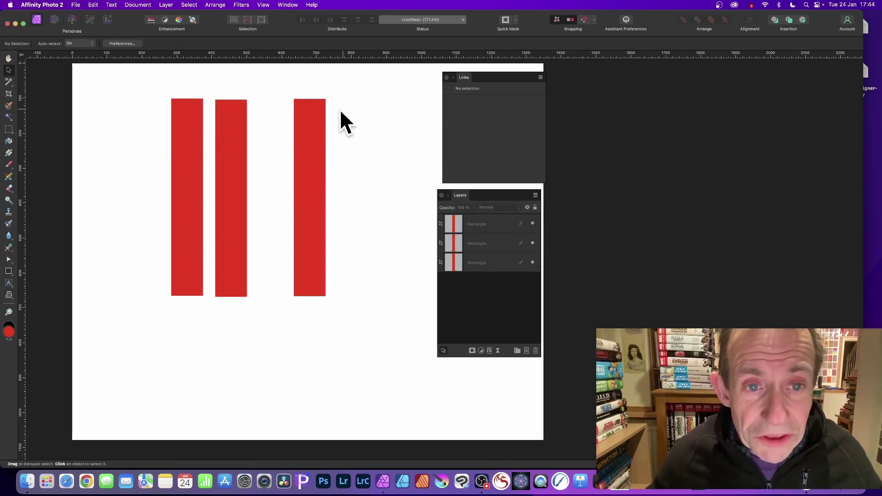
left_click(312, 119)
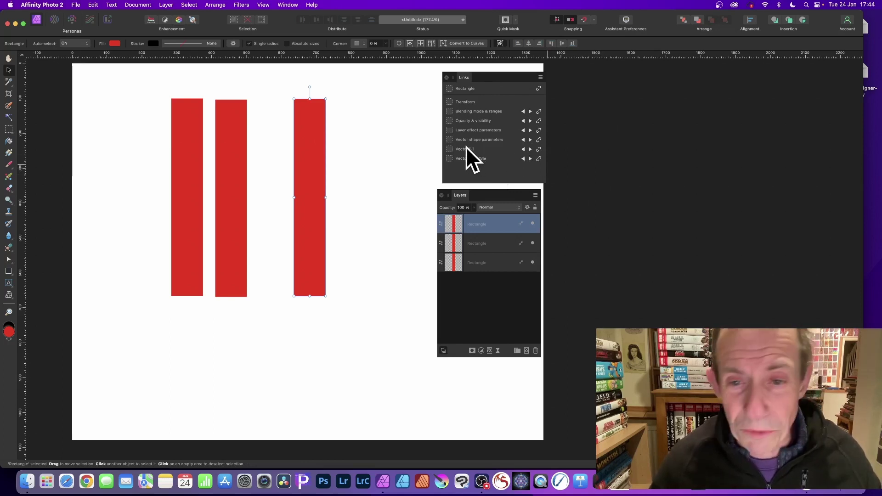
Unlink the Vector fill of the right-hand rectangle in the Links panel
left_click(539, 149)
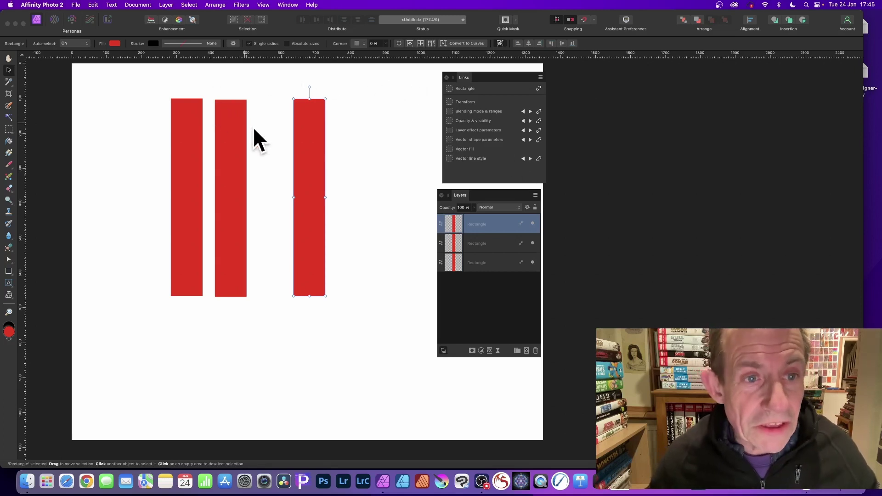
Set the middle rectangle's linked fill to cyan, recolouring the left pair
left_click(242, 121)
left_click(115, 42)
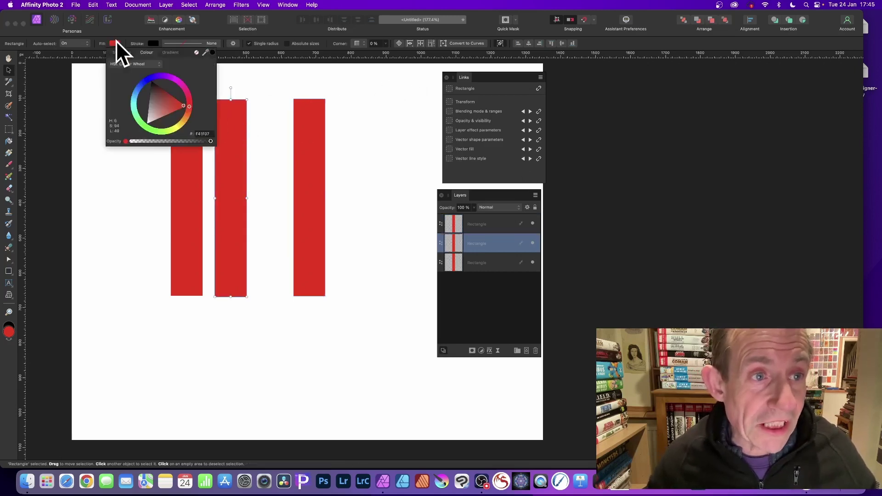
left_click(133, 92)
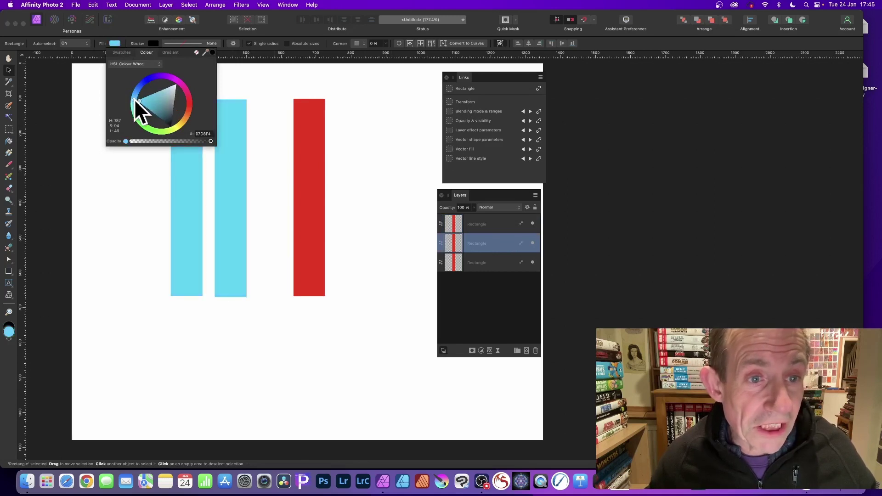
Shift the right rectangle's own fill from red to magenta on the hue ring, then reselect it
left_click(300, 97)
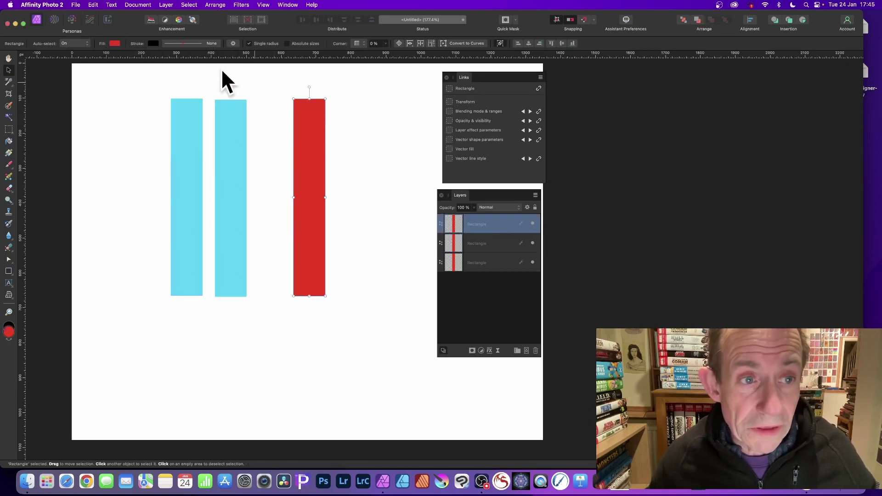
left_click(115, 43)
mouse_move(184, 96)
left_mouse_down()
mouse_move(159, 70)
mouse_move(179, 82)
left_mouse_up()
left_click(357, 95)
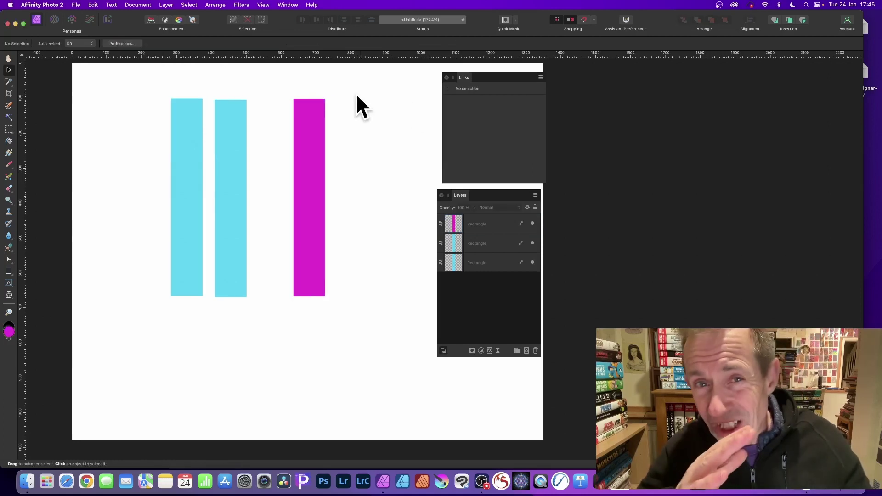
left_click(321, 106)
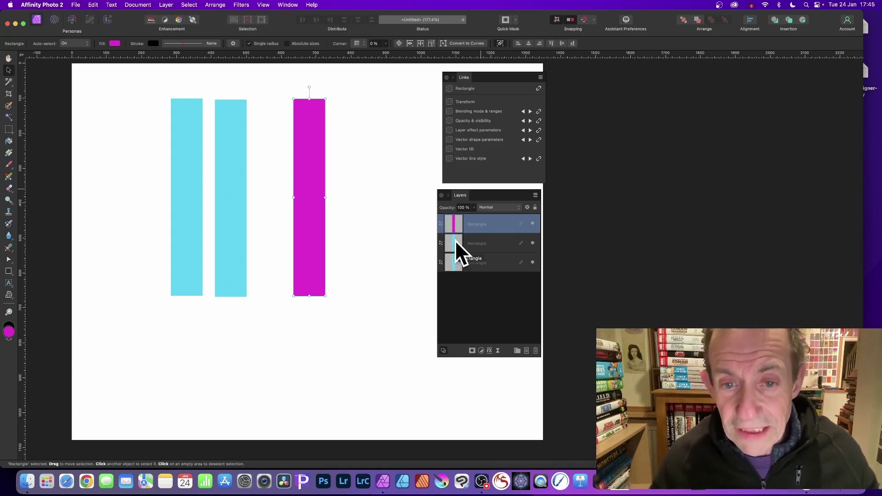
Relink the magenta rectangle to the cyan ones and nudge the middle rectangle slightly right
left_click_drag(456, 239, 448, 148)
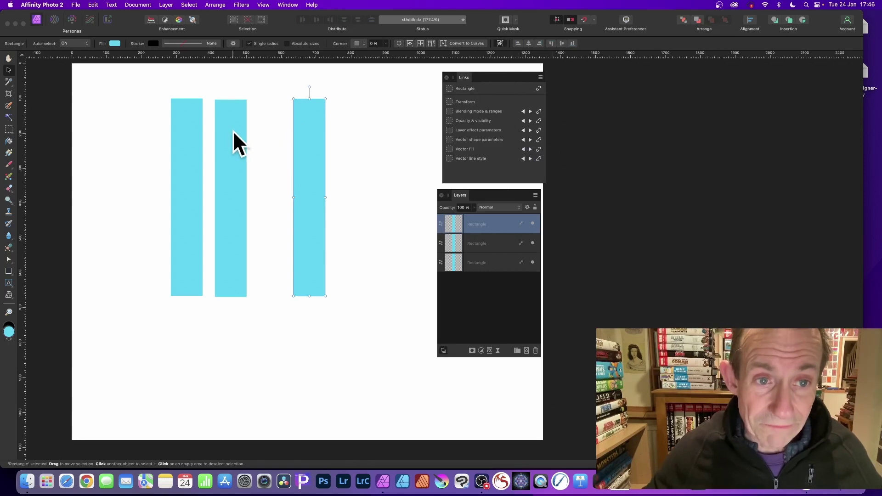
left_click_drag(233, 132, 250, 132)
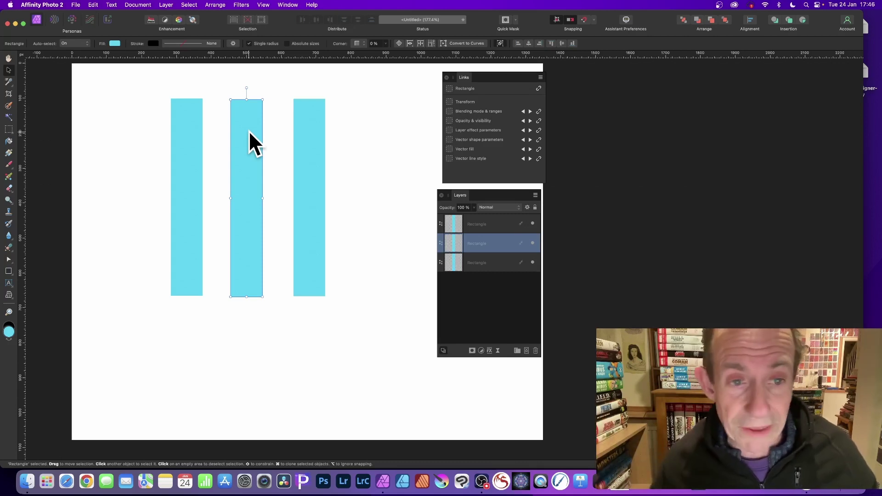
scroll(249, 130, "down", 1)
scroll(249, 130, "right", 1)
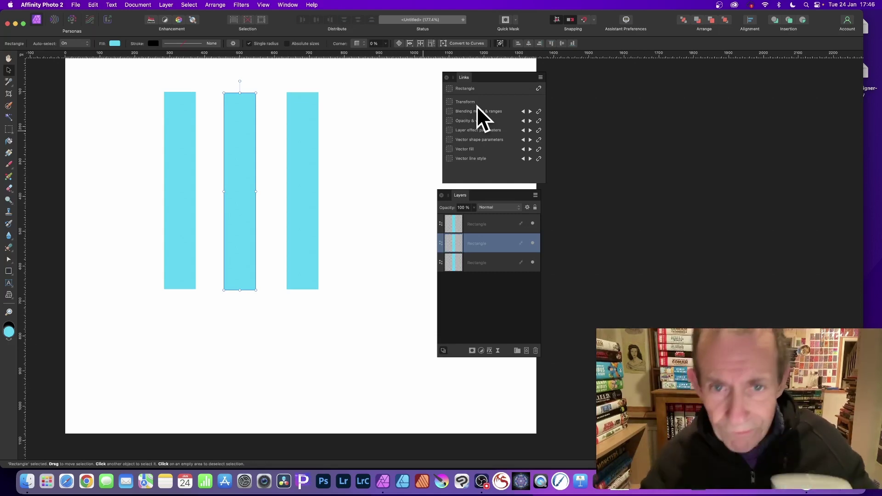
Link the other rectangle layers to the right rectangle via Links, then shorten it from the top
left_click(299, 120)
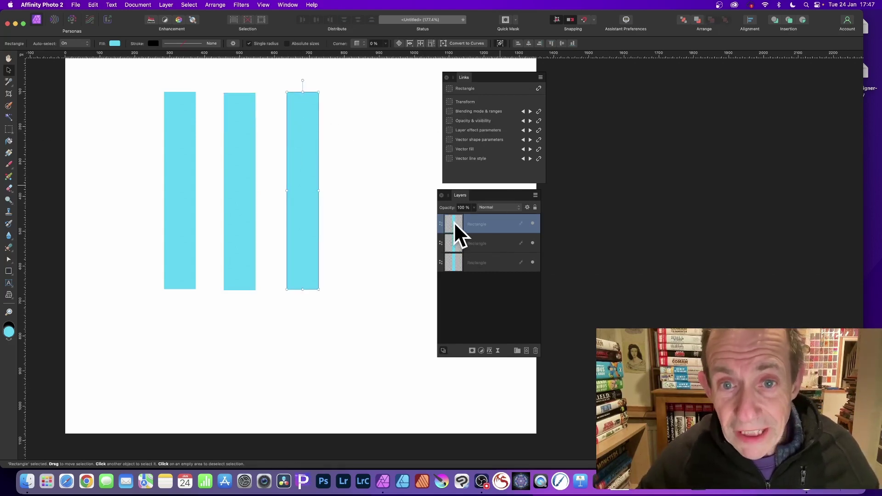
left_click_drag(454, 224, 461, 234)
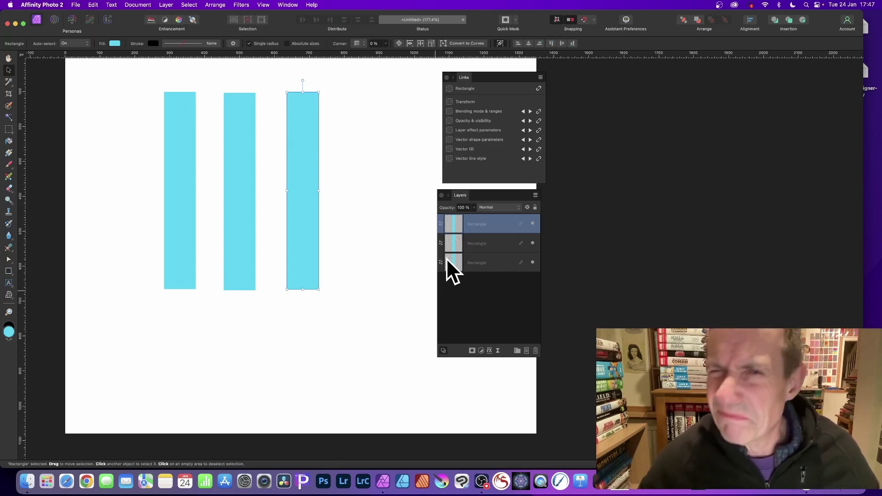
left_click_drag(449, 258, 455, 236)
mouse_move(453, 105)
left_mouse_down()
mouse_move(441, 112)
mouse_move(439, 102)
left_mouse_up()
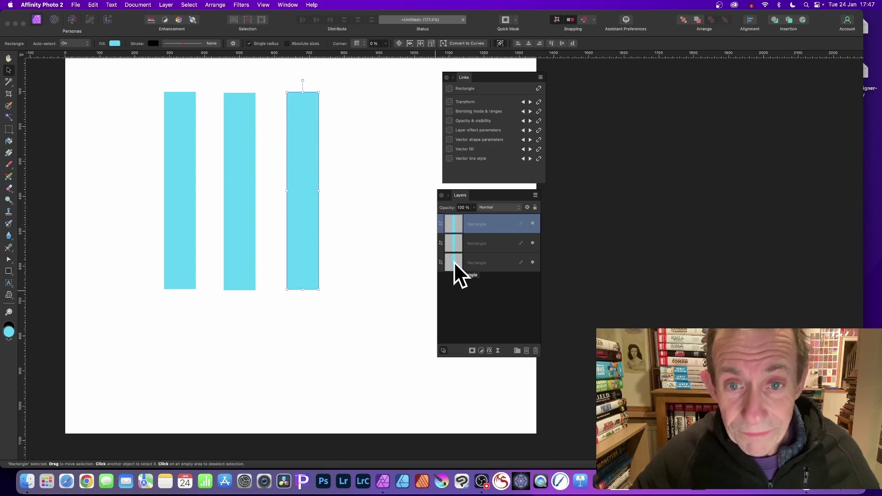
left_click_drag(456, 262, 445, 109)
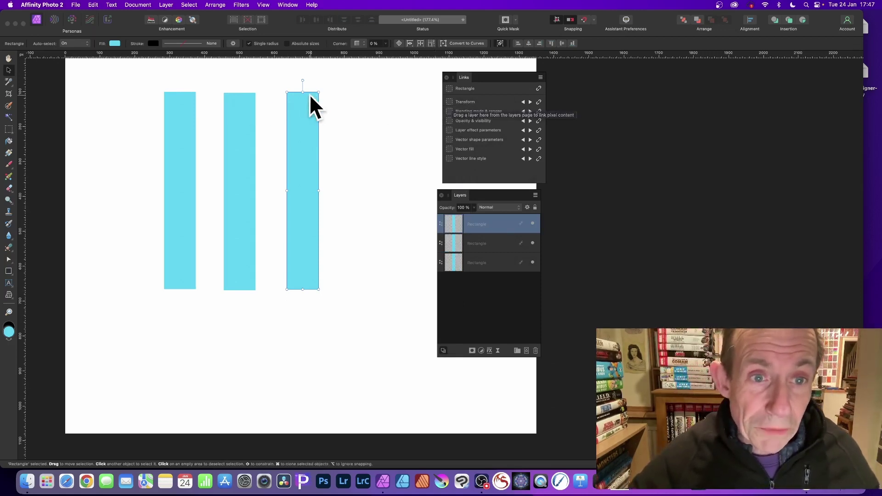
left_click_drag(286, 92, 286, 107)
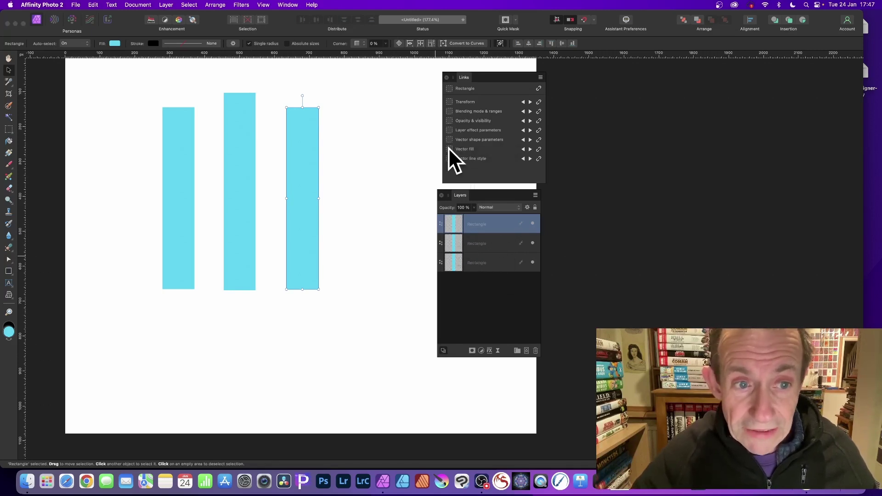
Link the bottom layer, then shrink, move and rotate the right rectangle about 50° clockwise
left_click_drag(454, 258, 439, 103)
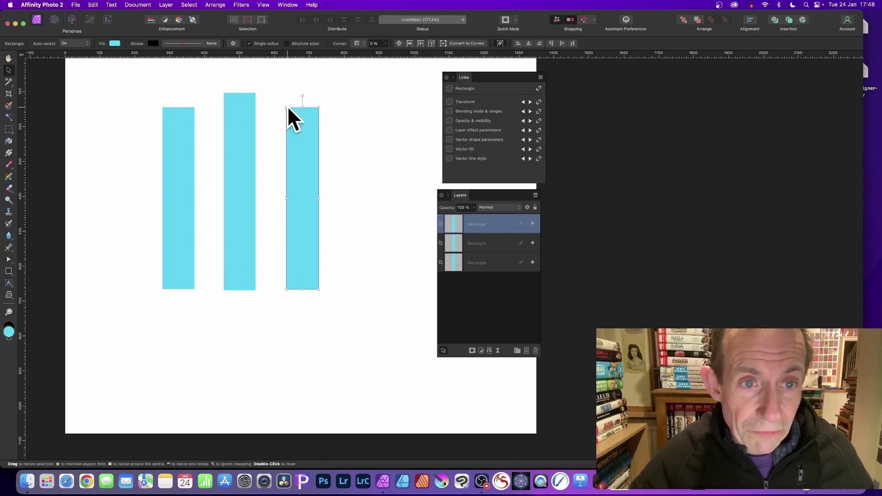
left_click_drag(287, 107, 268, 123)
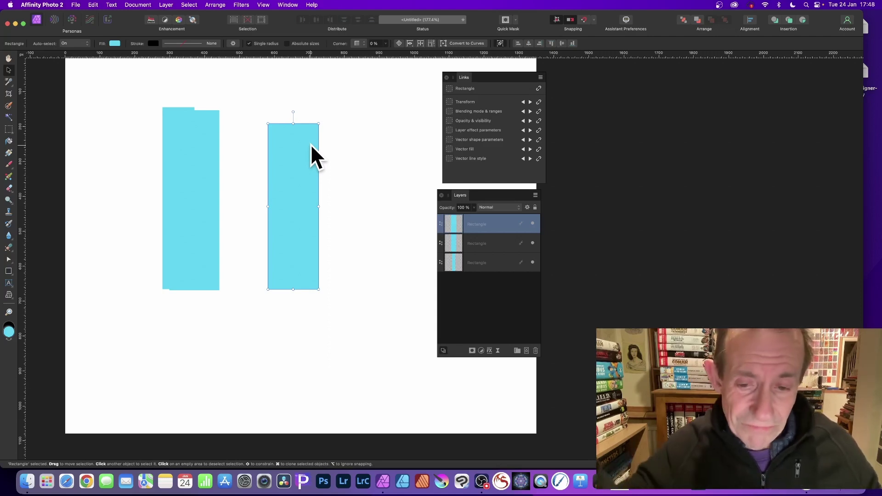
left_click_drag(301, 158, 350, 222)
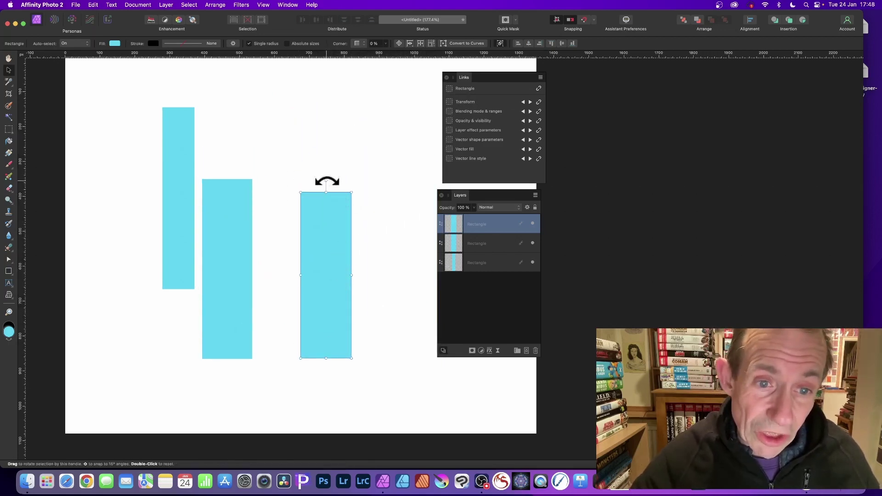
left_click_drag(326, 179, 446, 178)
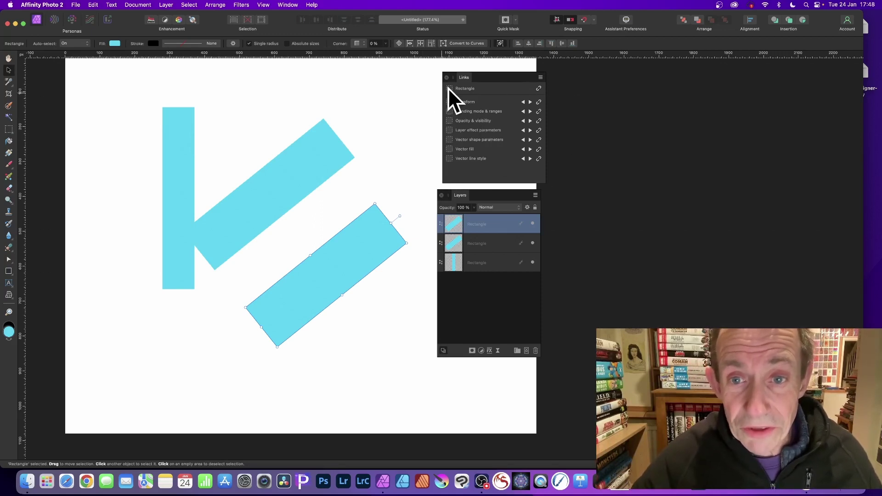
Unlink the middle bar's transform, move it away from the vertical bar, and relink layers to the lower rectangle
left_click(539, 88)
left_click_drag(309, 159, 345, 155)
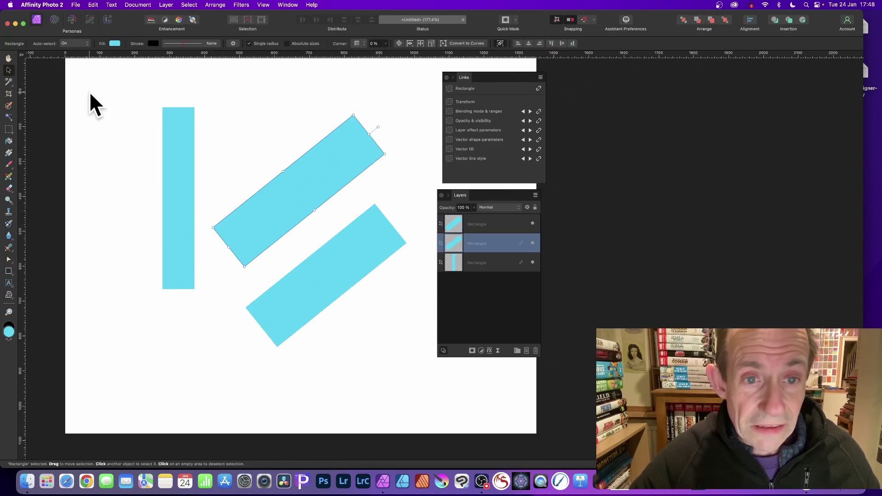
left_click(457, 222)
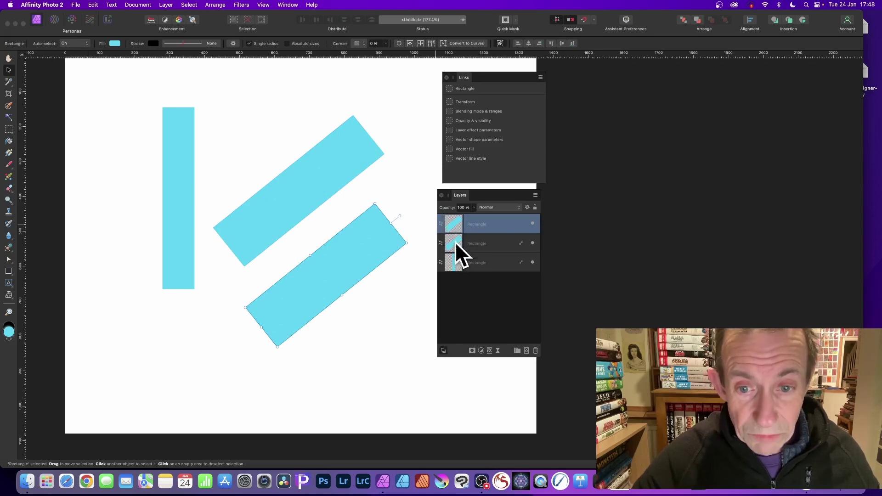
left_click_drag(455, 242, 443, 89)
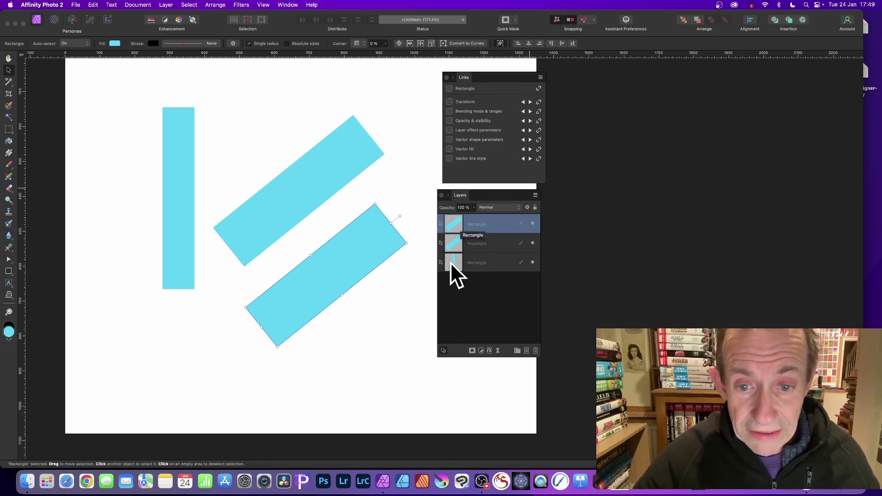
left_click_drag(451, 263, 443, 105)
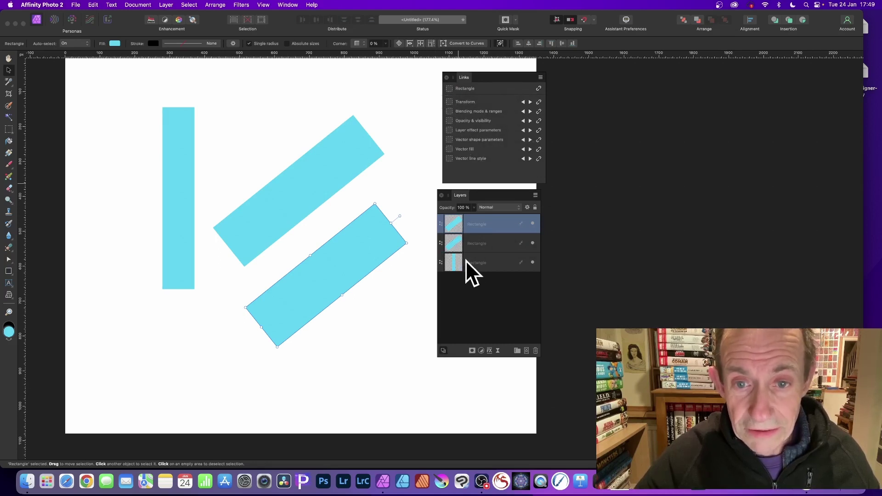
Cycle through the linked rectangles and shrink the lower bar from its top corner
left_click(530, 101)
left_click(530, 101)
left_click(530, 101)
left_click(530, 101)
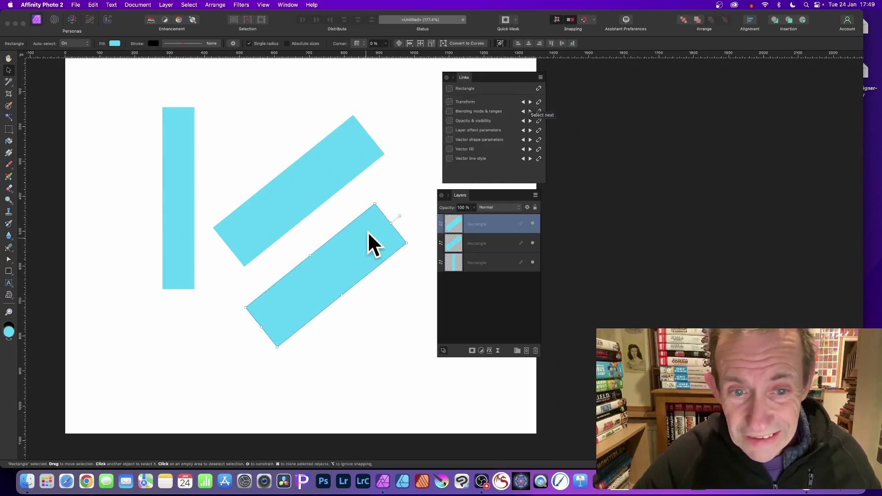
left_click_drag(374, 203, 361, 231)
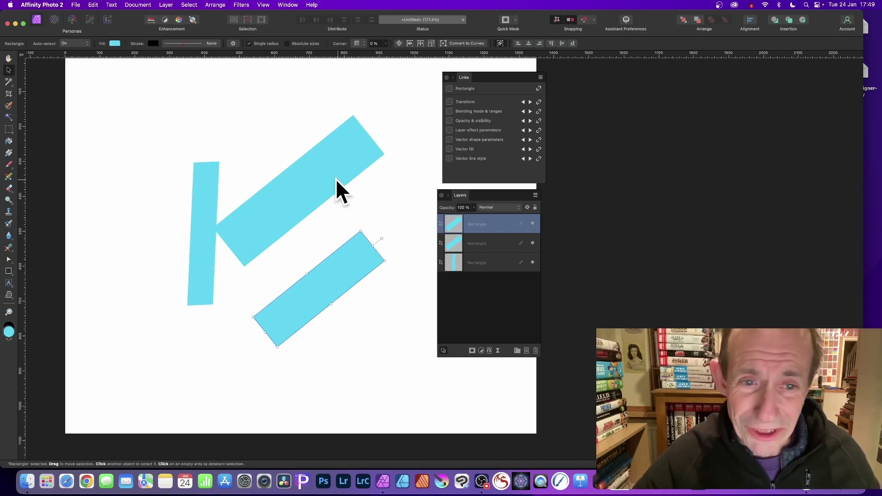
Select the upper diagonal rectangle and step through its linked rectangles in the Links panel
left_click(458, 241)
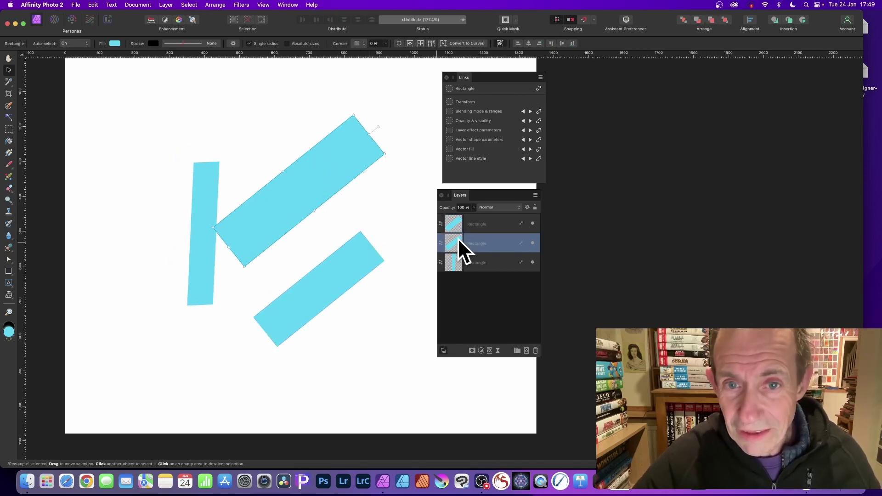
left_click(530, 112)
left_click(531, 112)
left_click(530, 112)
left_click(530, 112)
left_click(530, 111)
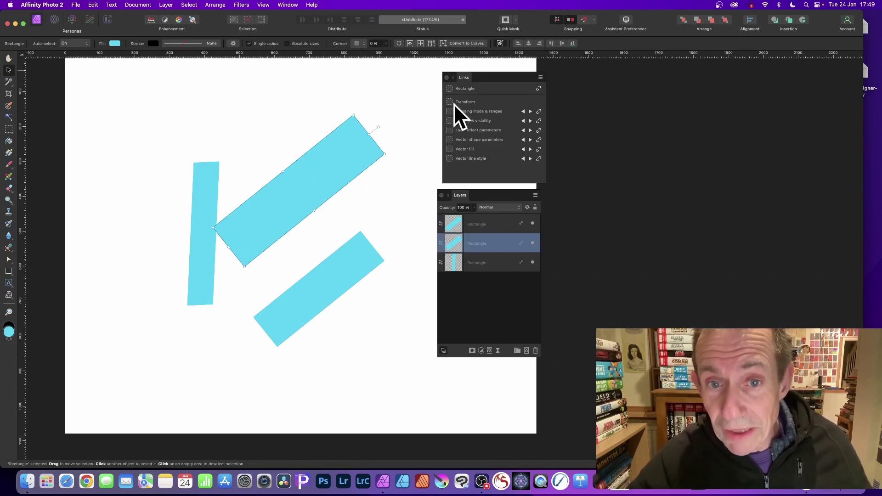
Apply a 3D bevel layer effect with an increased radius to the lower rectangle, shared across the linked bars
left_click(455, 223)
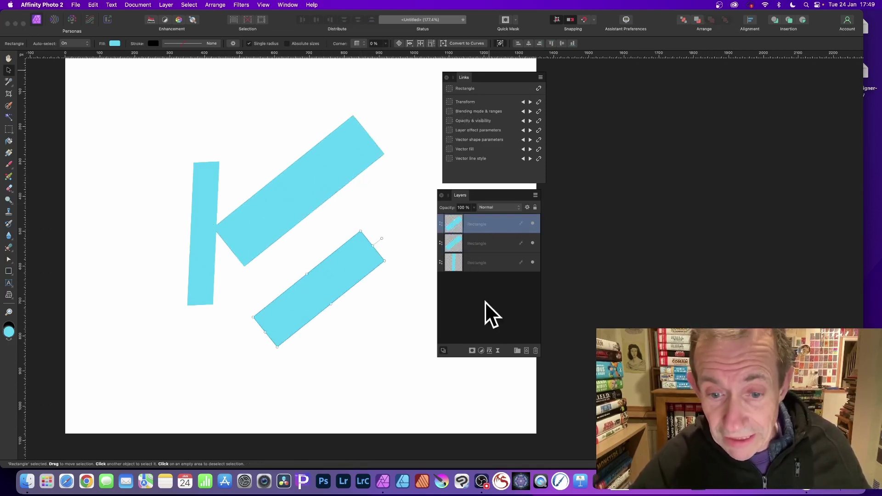
left_click(489, 350)
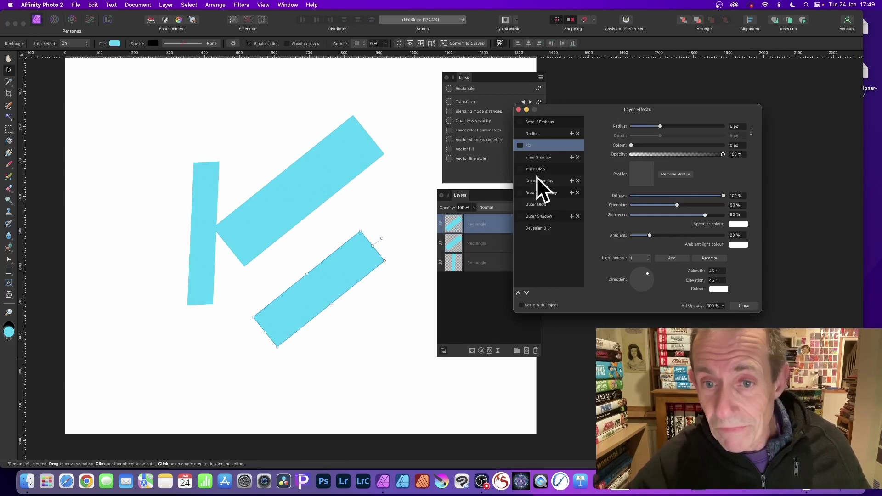
left_click(520, 145)
left_click_drag(667, 126, 711, 126)
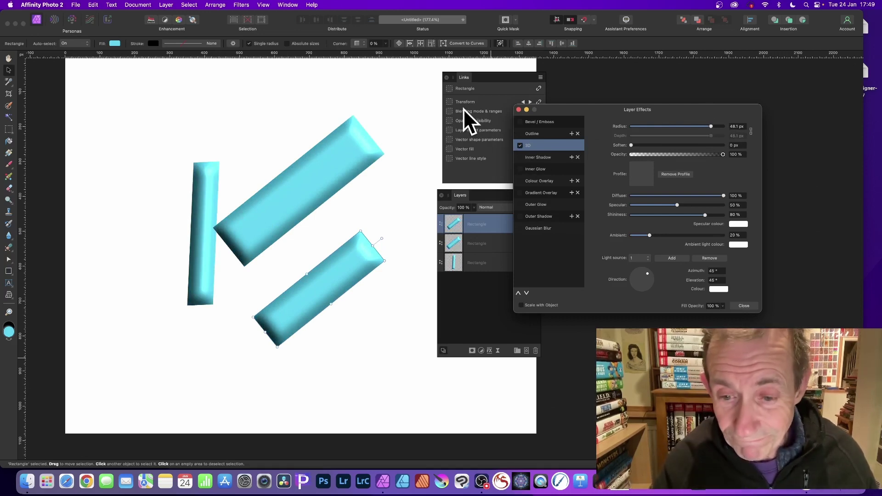
left_click(742, 305)
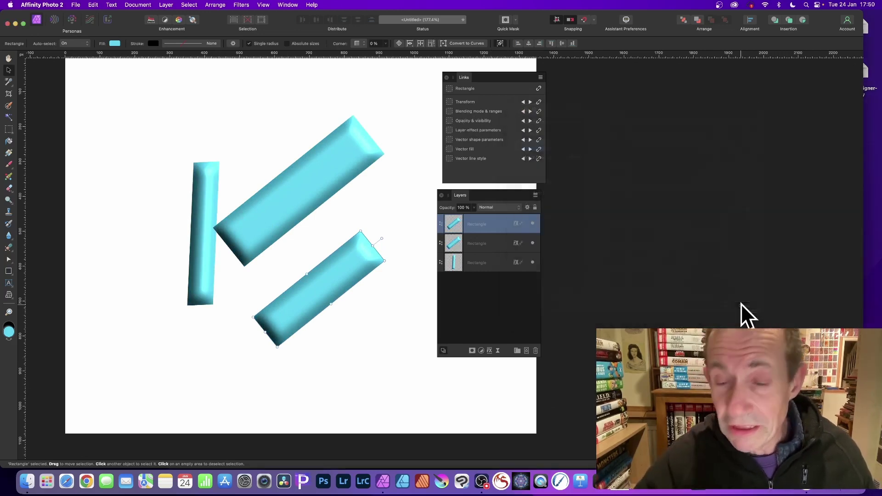